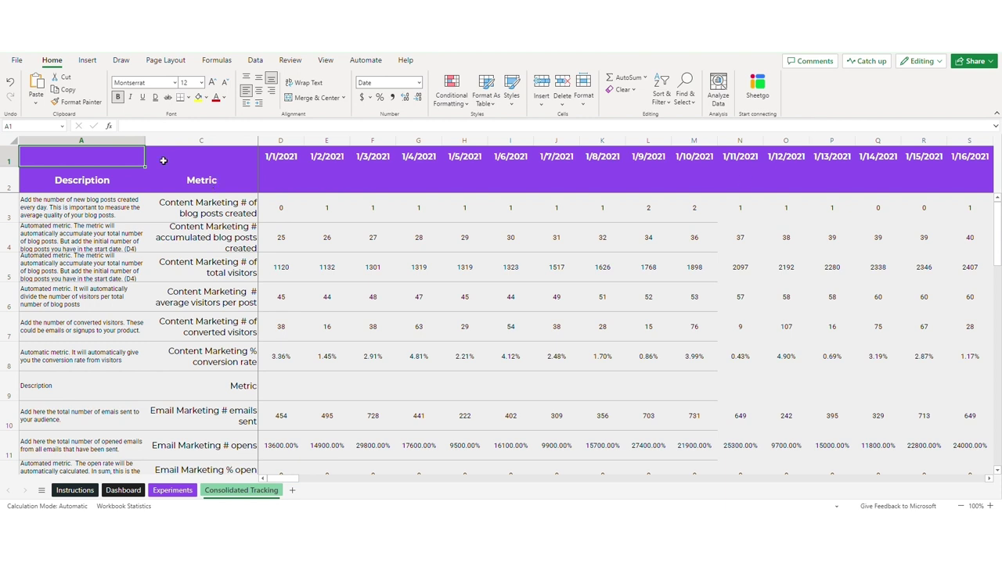
Select the Consolidated Tracking table from cell A1 across to column S
{"action": "mouse_move", "coordinate": [110, 163]}
{"action": "left_mouse_down"}
{"action": "mouse_move", "coordinate": [972, 447]}
{"action": "mouse_move", "coordinate": [973, 380]}
{"action": "left_mouse_up"}
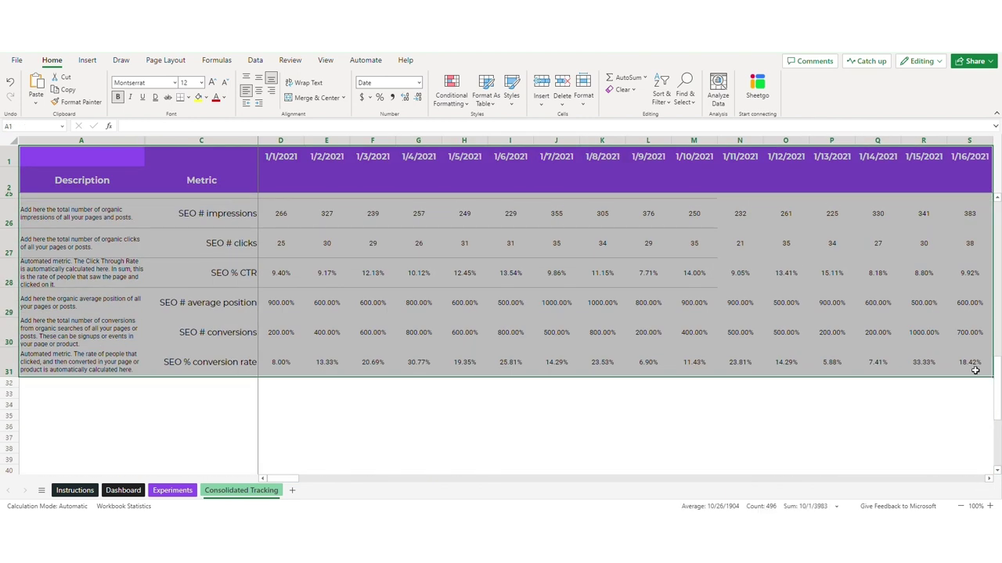
Copy the Consolidated Tracking table and paste it into the blank workbook at A1
{"action": "key", "text": "ctrl+c"}
{"action": "scroll", "coordinate": [632, 320], "scroll_direction": "down", "scroll_amount": 5}
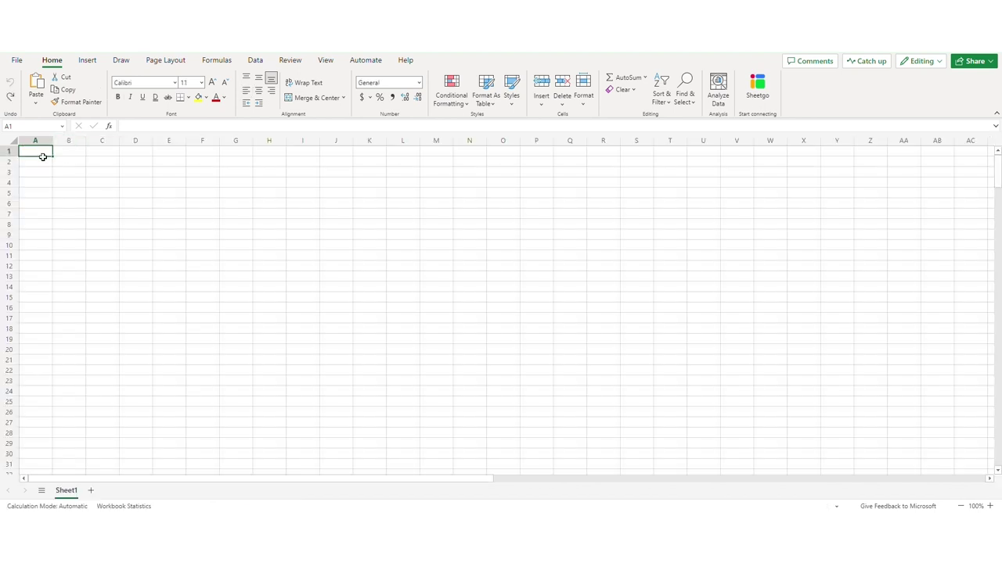
{"action": "right_click", "coordinate": [40, 157]}
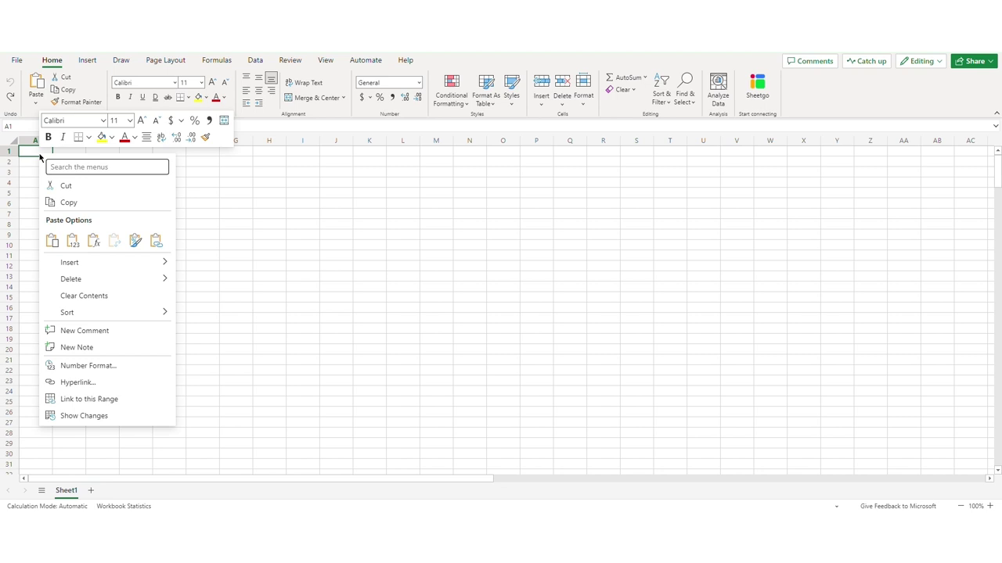
{"action": "left_click", "coordinate": [52, 240]}
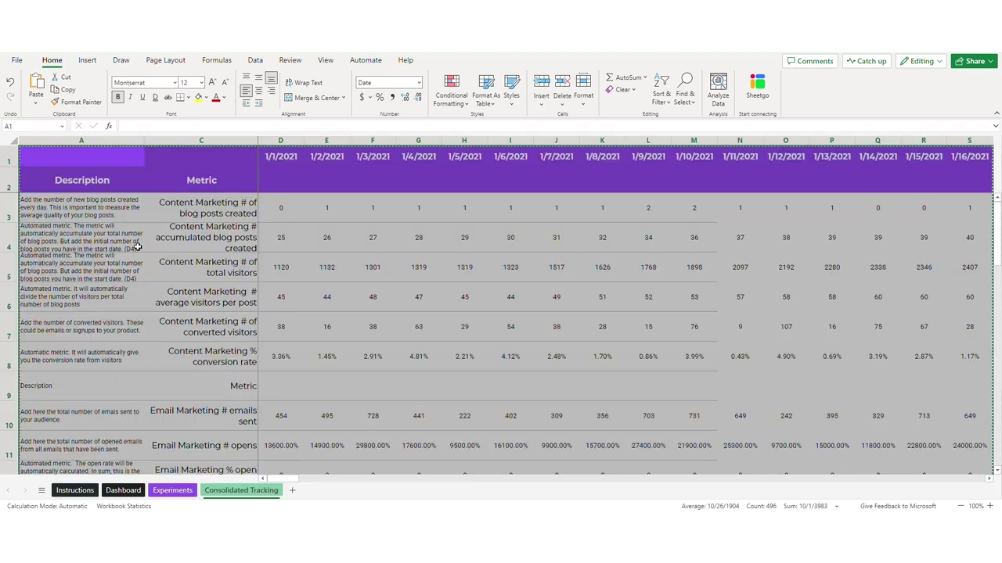
{"action": "left_click", "coordinate": [137, 246]}
{"action": "left_click", "coordinate": [71, 162]}
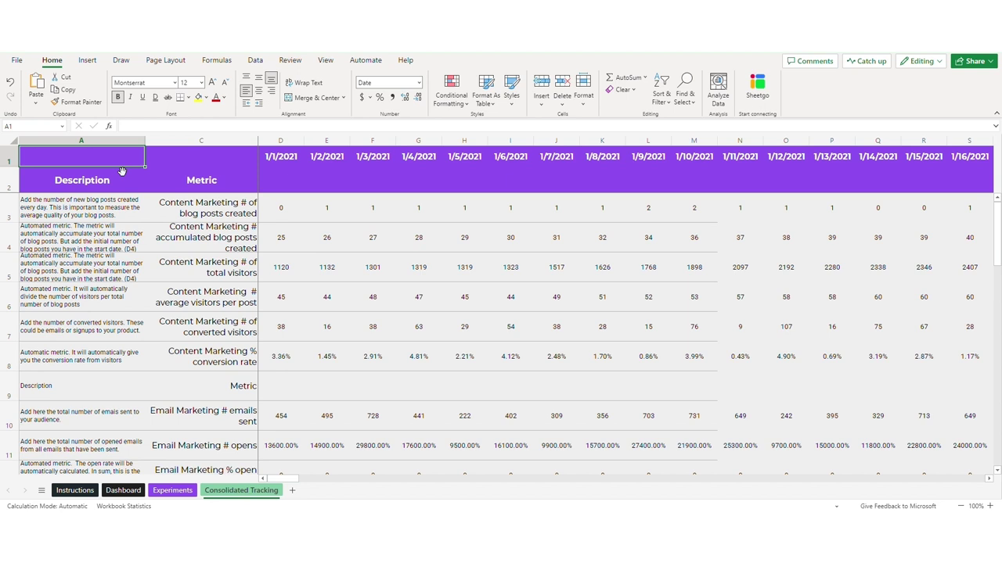
Add the Sheetgo add-in from My Add-ins to the workbook
{"action": "left_click", "coordinate": [88, 60]}
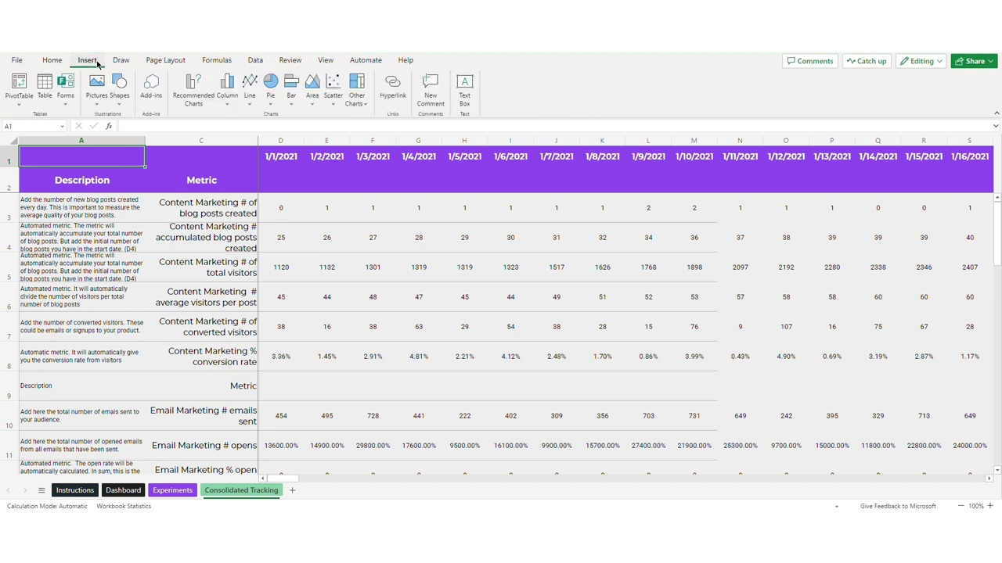
{"action": "left_click", "coordinate": [143, 90]}
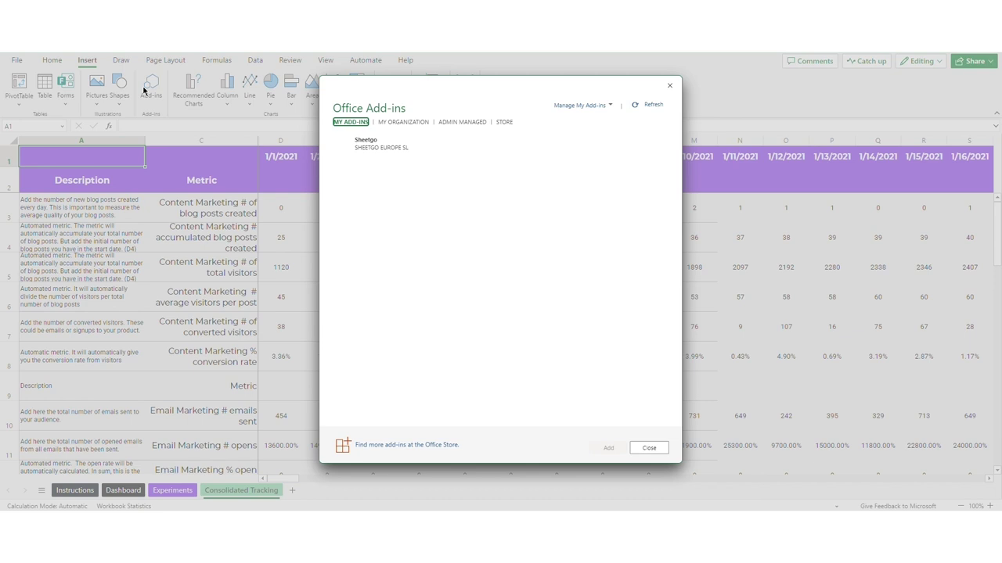
{"action": "left_click", "coordinate": [399, 153]}
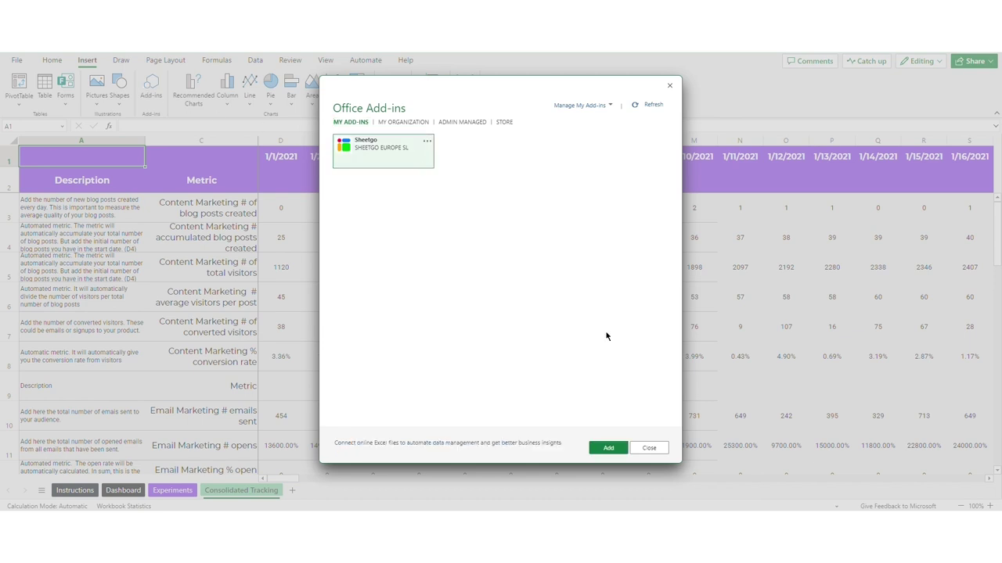
{"action": "left_click", "coordinate": [610, 451]}
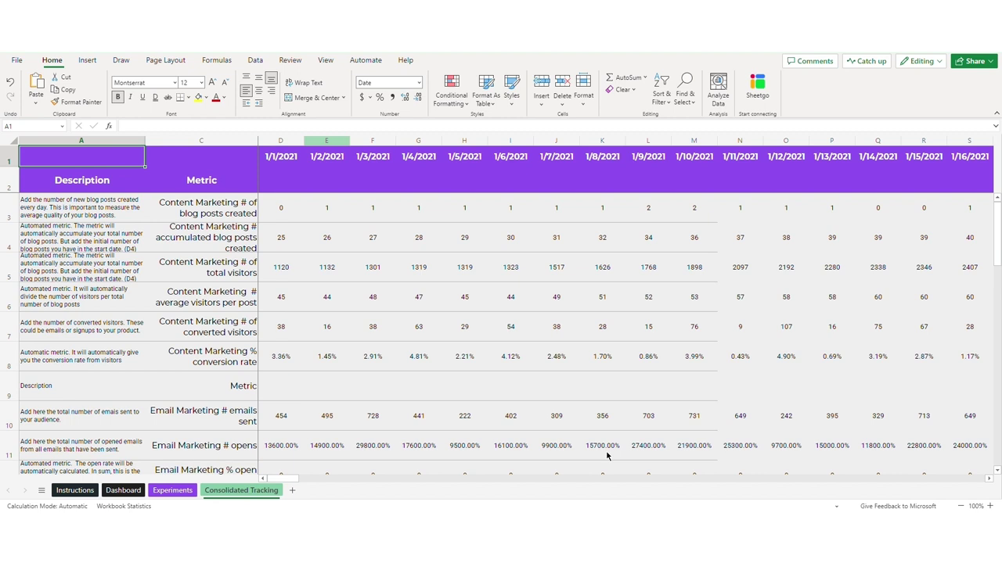
{"action": "left_click", "coordinate": [757, 88]}
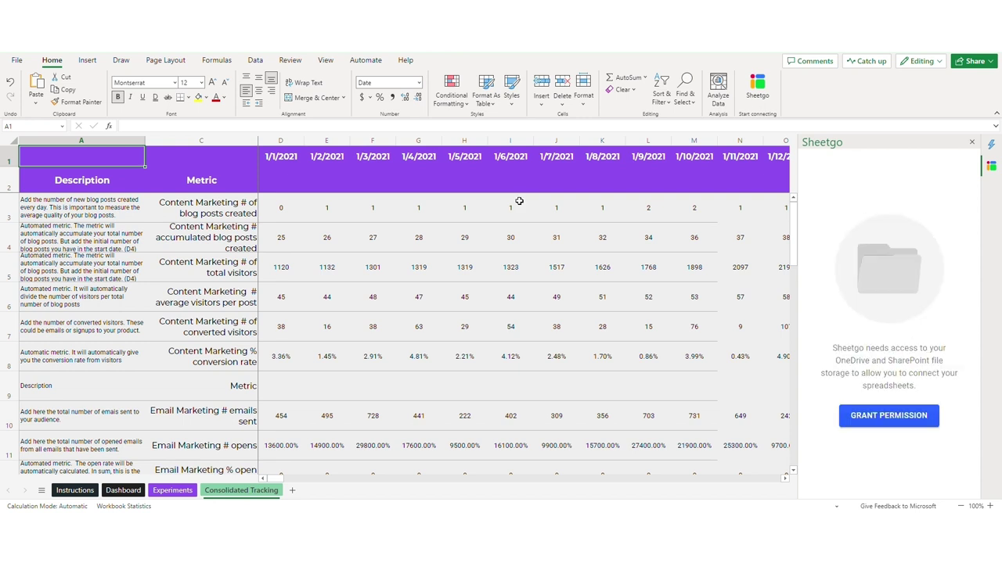
Grant Sheetgo permission to access OneDrive and SharePoint storage
{"action": "left_click", "coordinate": [870, 418]}
{"action": "left_click", "coordinate": [911, 355]}
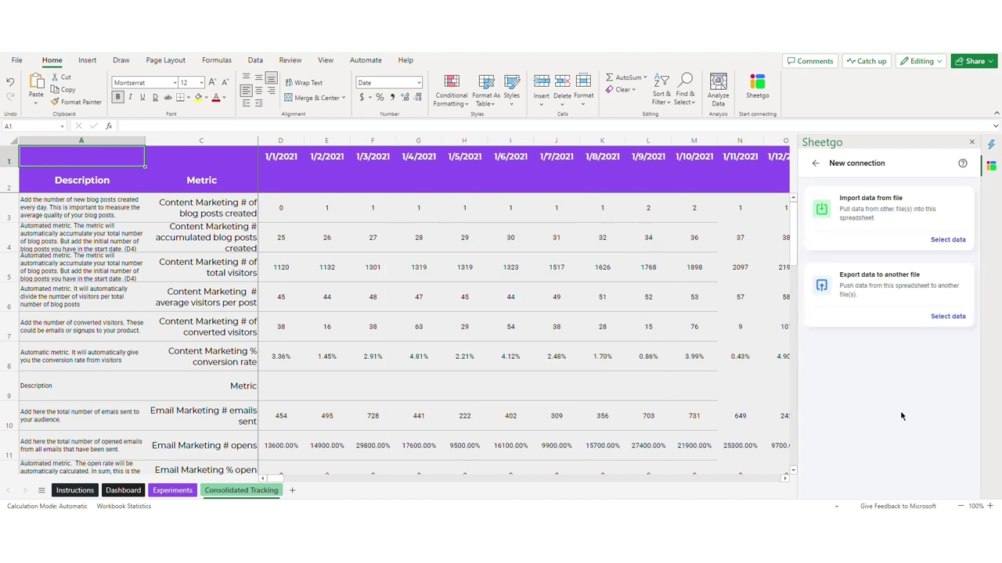
Export only the Consolidated Tracking tab with number formatting, skipping filtering
{"action": "left_click", "coordinate": [948, 318]}
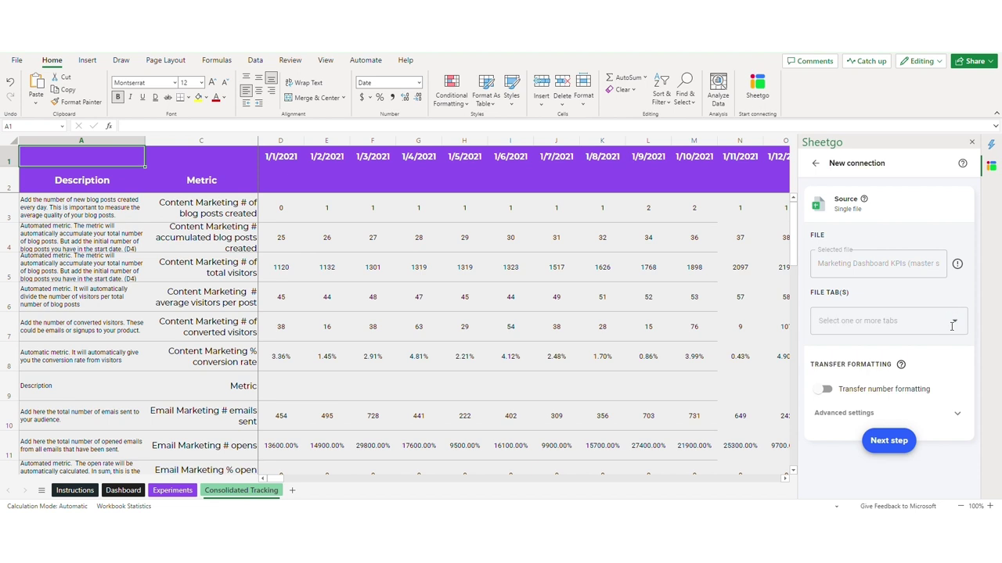
{"action": "left_click", "coordinate": [955, 324]}
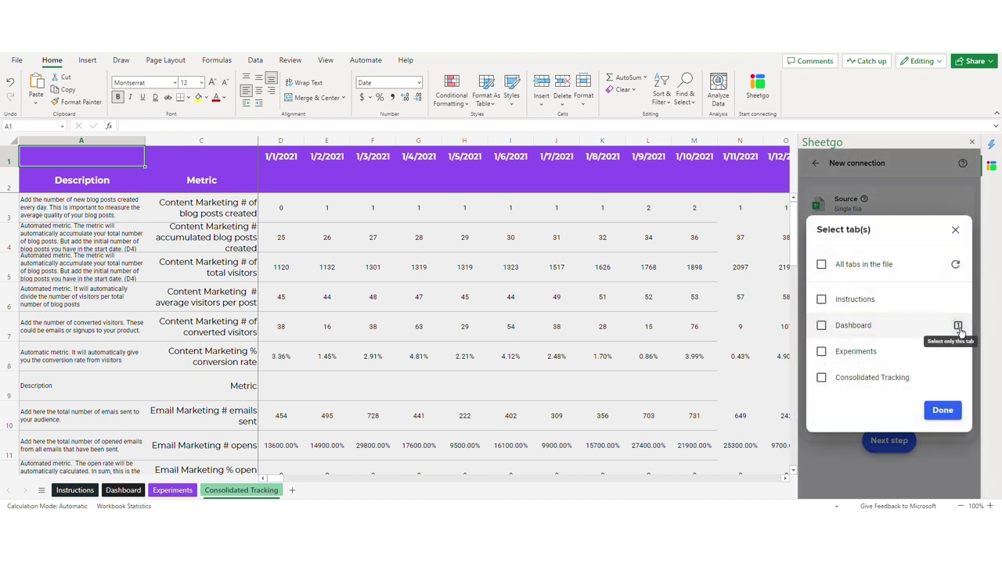
{"action": "left_click", "coordinate": [958, 379]}
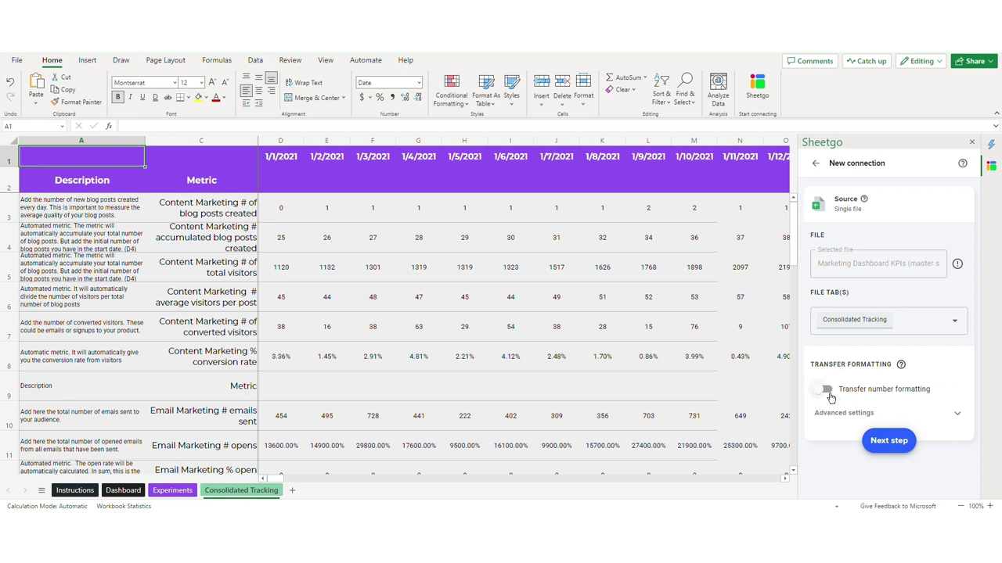
{"action": "left_click", "coordinate": [827, 389]}
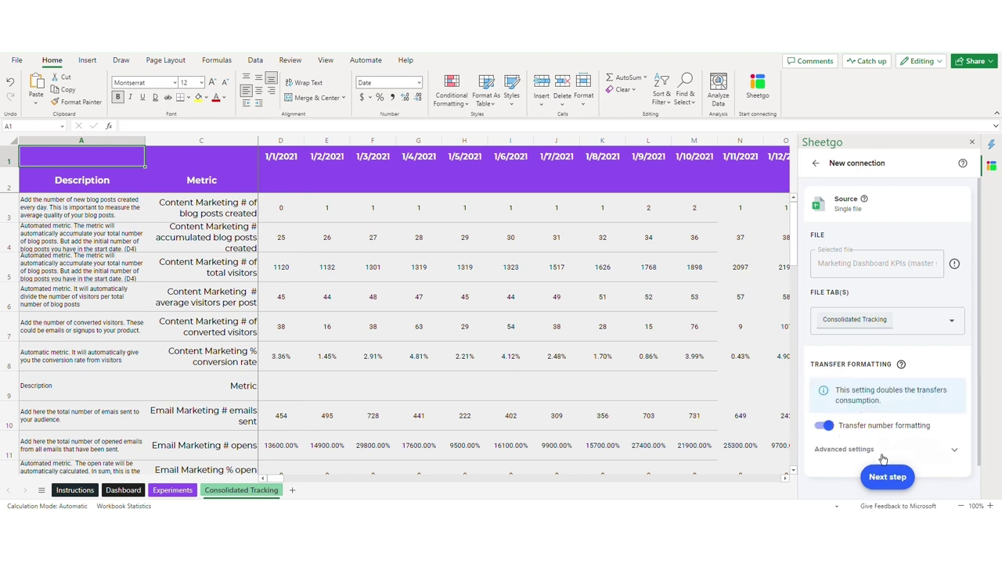
{"action": "left_click", "coordinate": [886, 491]}
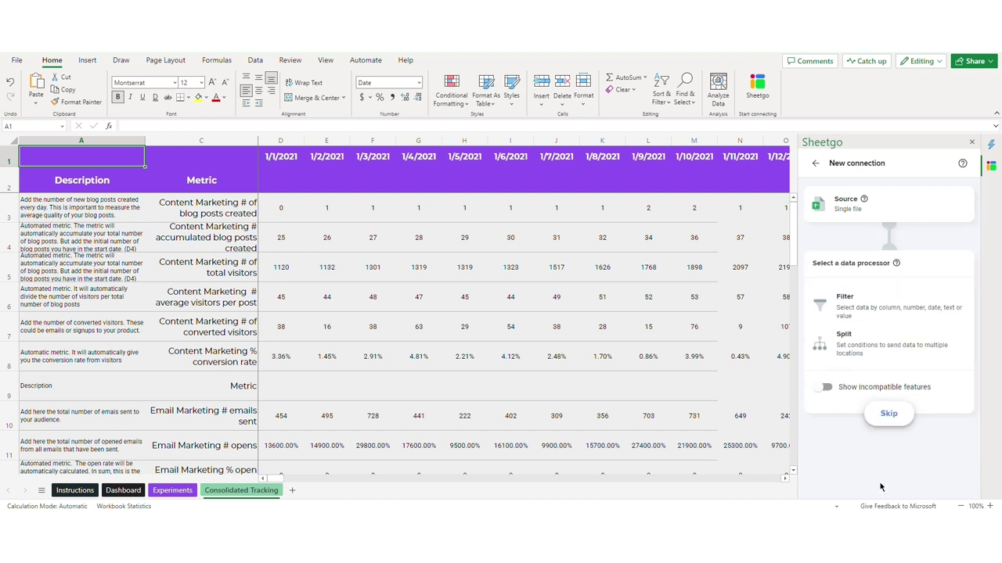
{"action": "left_click", "coordinate": [888, 415]}
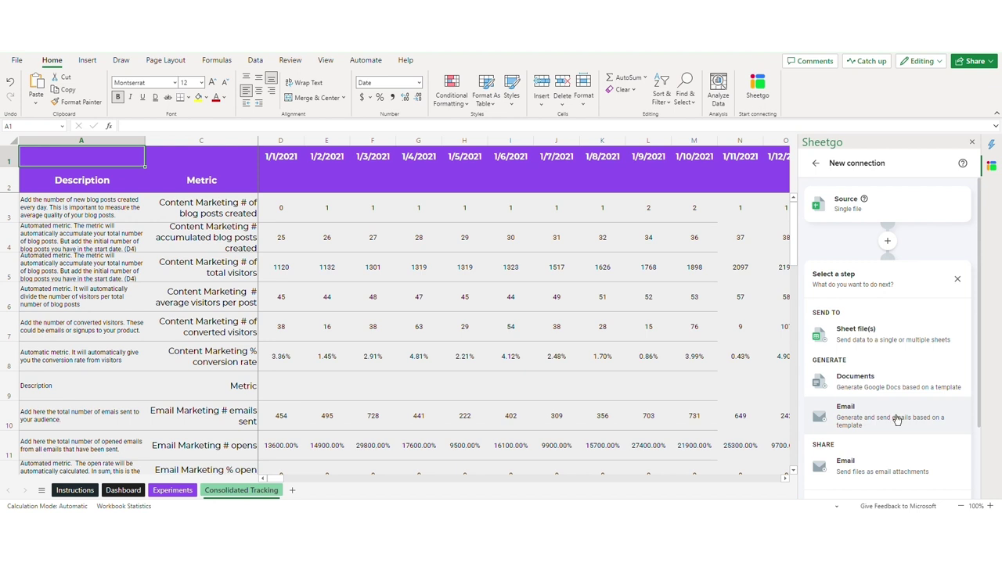
Choose Sheet file(s) as the export destination
{"action": "left_click", "coordinate": [897, 349]}
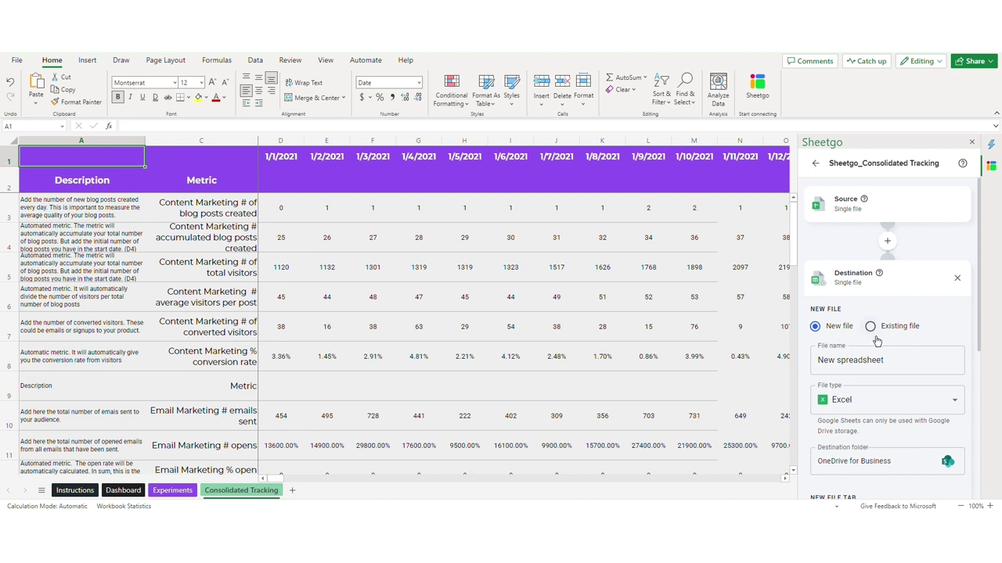
Name the destination file 'New Marketing KPIs' with tab 'Tracking' and save the connection
{"action": "left_click", "coordinate": [898, 366]}
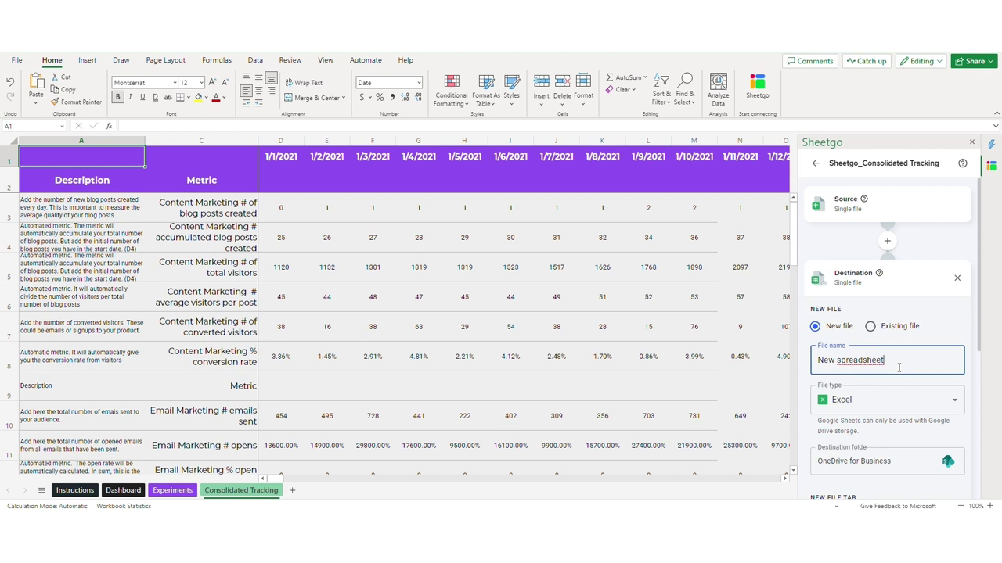
{"action": "key", "text": "ctrl+shift+Left"}
{"action": "key", "text": "ctrl+shift+Left"}
{"action": "key", "text": "BackSpace"}
{"action": "type", "text": "New Mar"}
{"action": "type", "text": "keting "}
{"action": "type", "text": "KPIs"}
{"action": "scroll", "coordinate": [896, 414], "scroll_direction": "down", "scroll_amount": 2}
{"action": "left_click", "coordinate": [894, 424]}
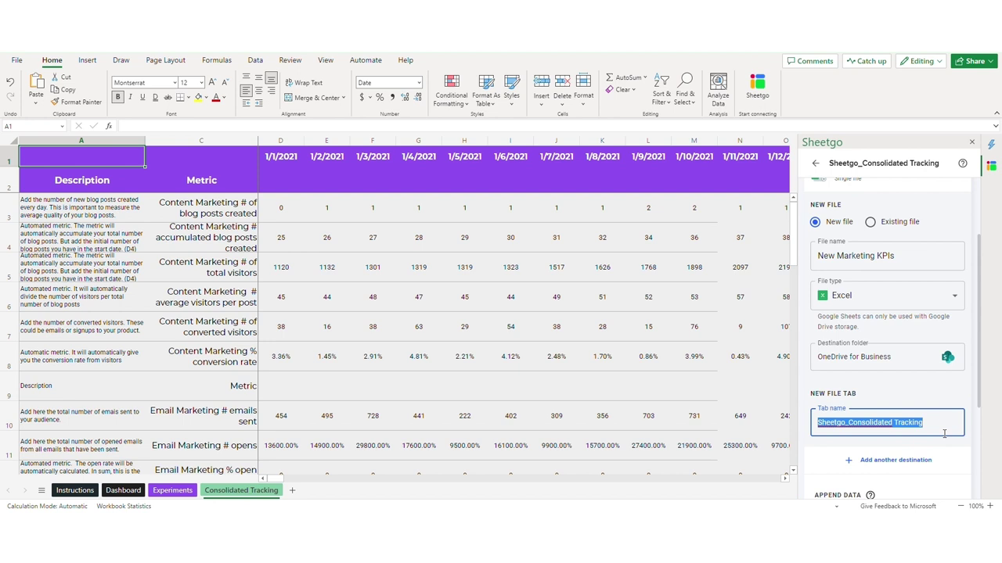
{"action": "key", "text": "BackSpace"}
{"action": "type", "text": "Tracking"}
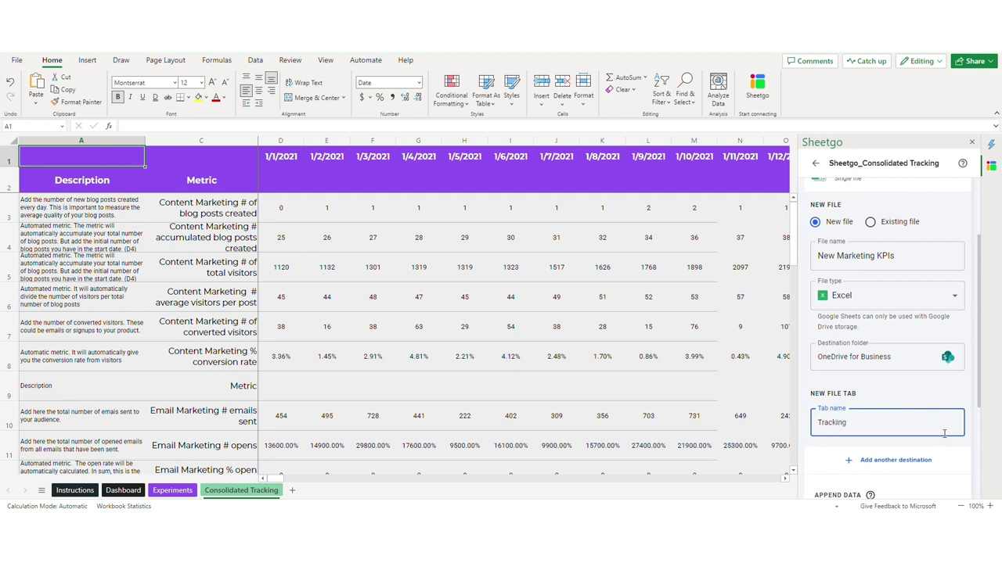
{"action": "scroll", "coordinate": [939, 438], "scroll_direction": "down", "scroll_amount": 3}
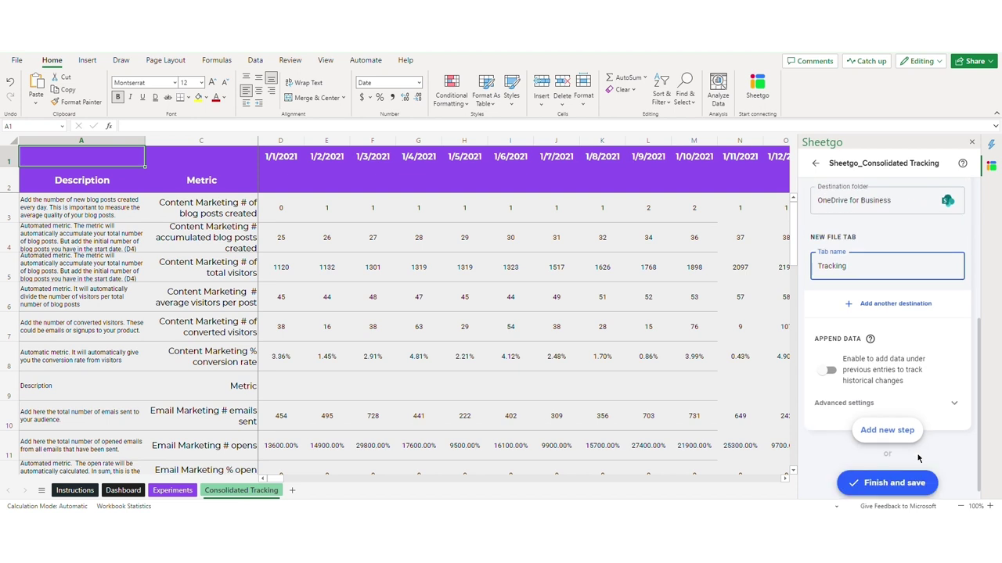
{"action": "left_click", "coordinate": [916, 485]}
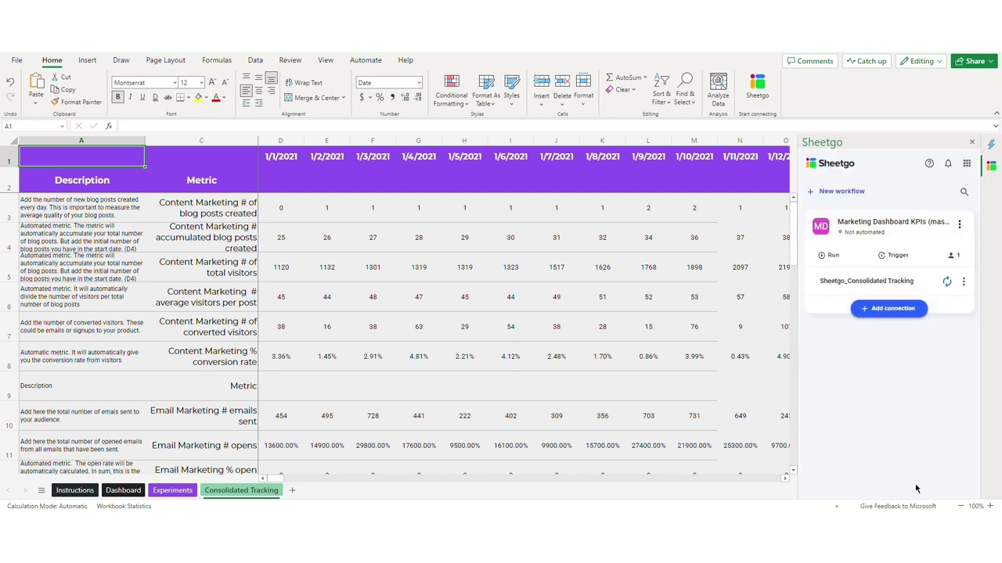
{"action": "left_click", "coordinate": [894, 256]}
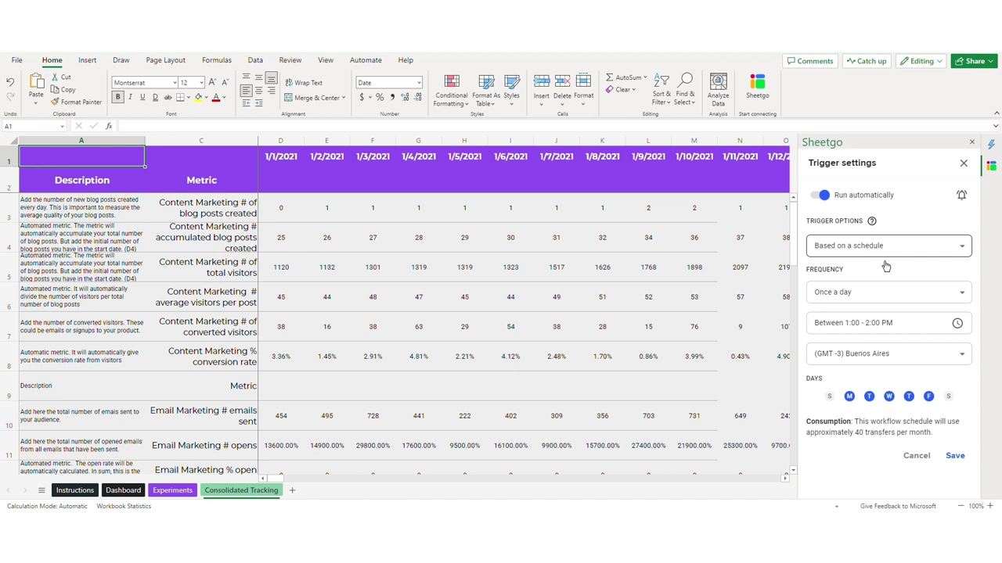
Save the once-a-day run schedule and view the exported Tracking tab
{"action": "left_click", "coordinate": [955, 456]}
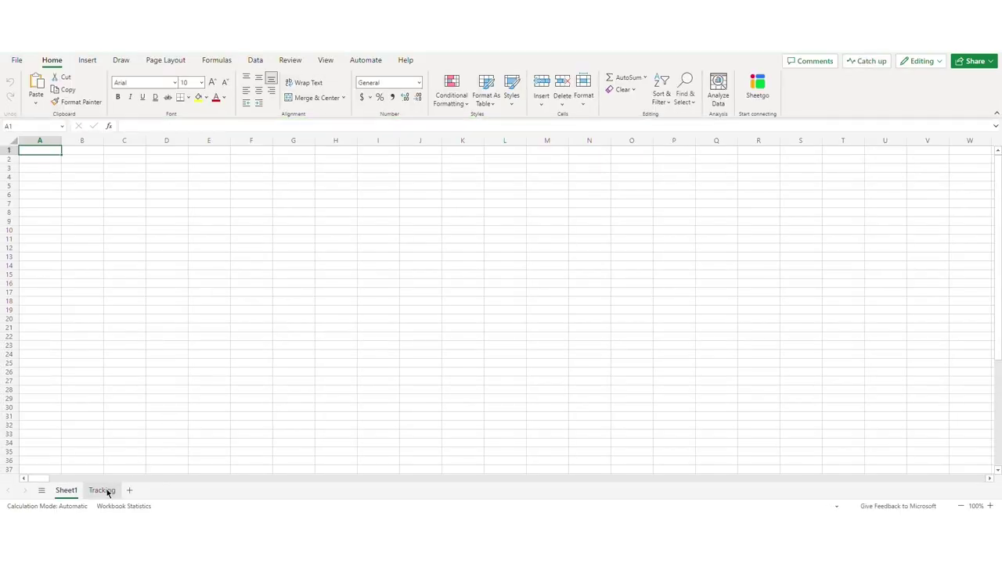
{"action": "left_click", "coordinate": [106, 492]}
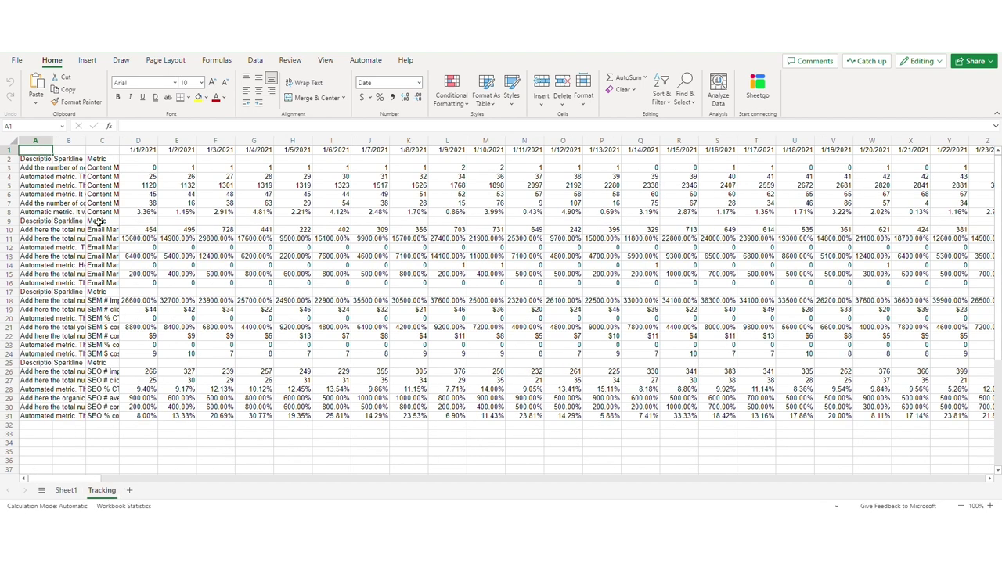